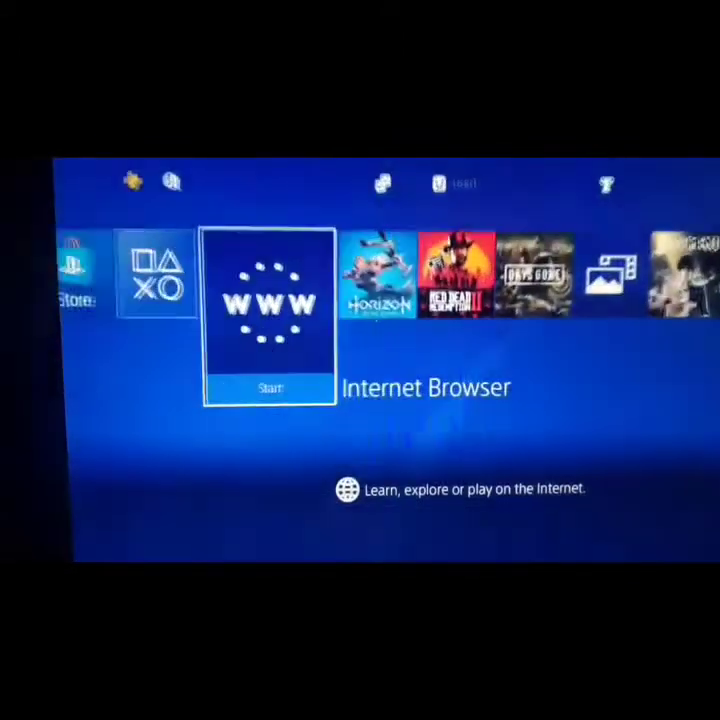
key("Right")
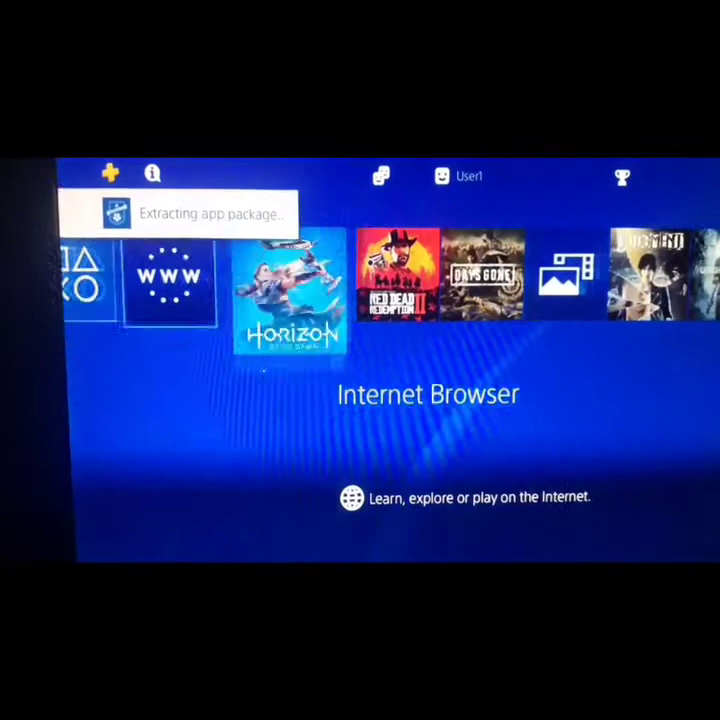
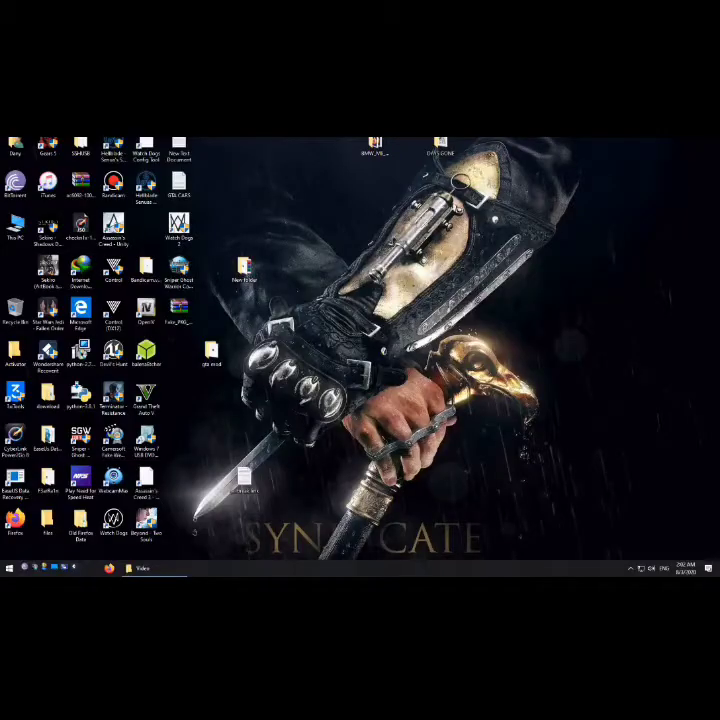
- Launch the gengp4 application from the gengp4 folder on Local Disk (E:)
double_click(15, 226)
double_click(450, 320)
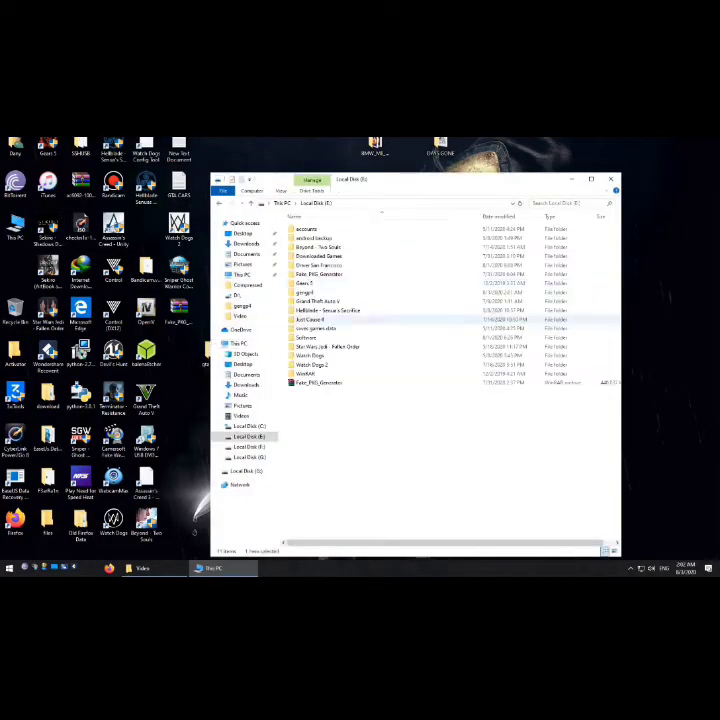
double_click(304, 292)
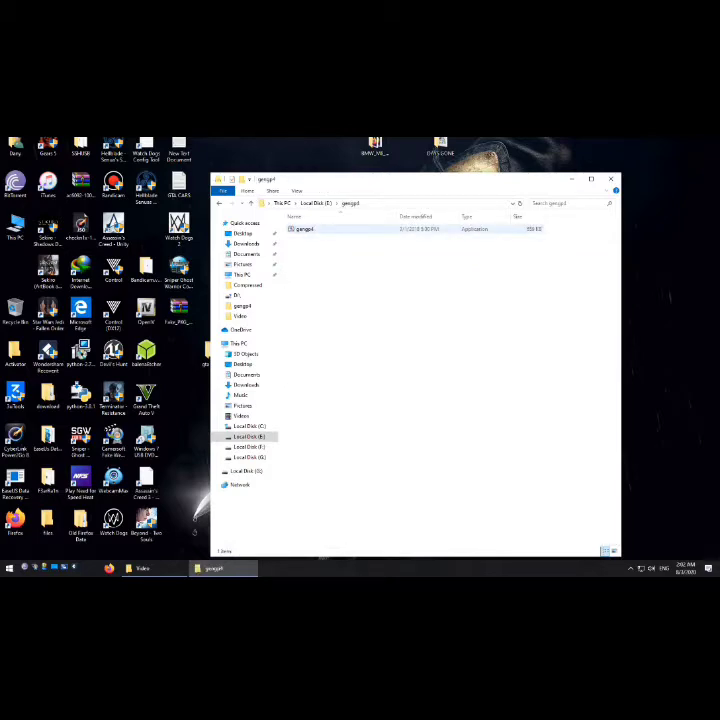
double_click(303, 229)
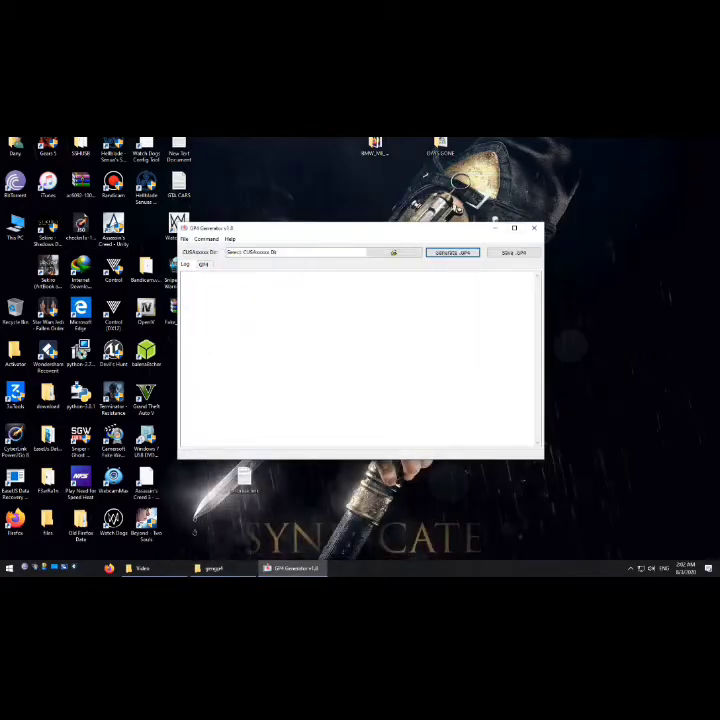
- Choose the CUSA07319-app folder on Local Disk (G:) as the source directory and generate its GP4 project
left_click(394, 252)
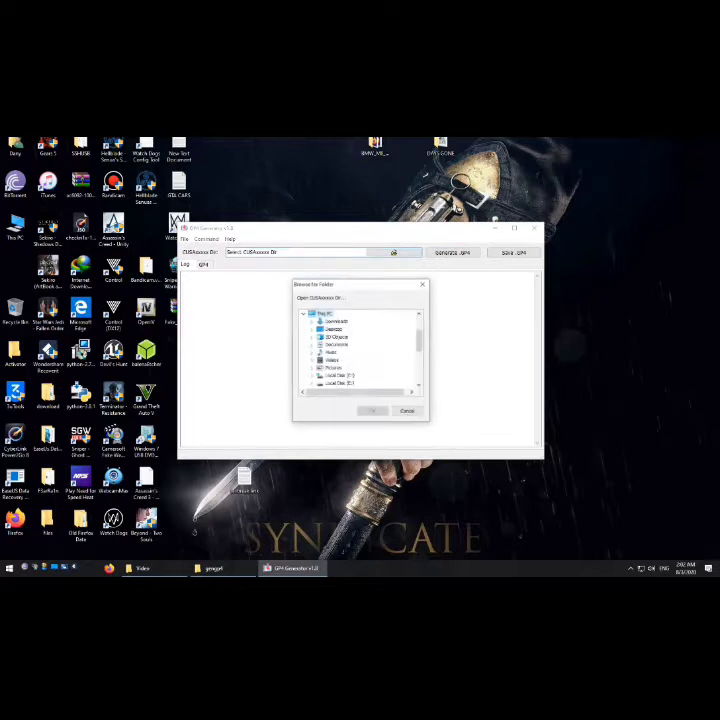
scroll(360, 350, "down", 2)
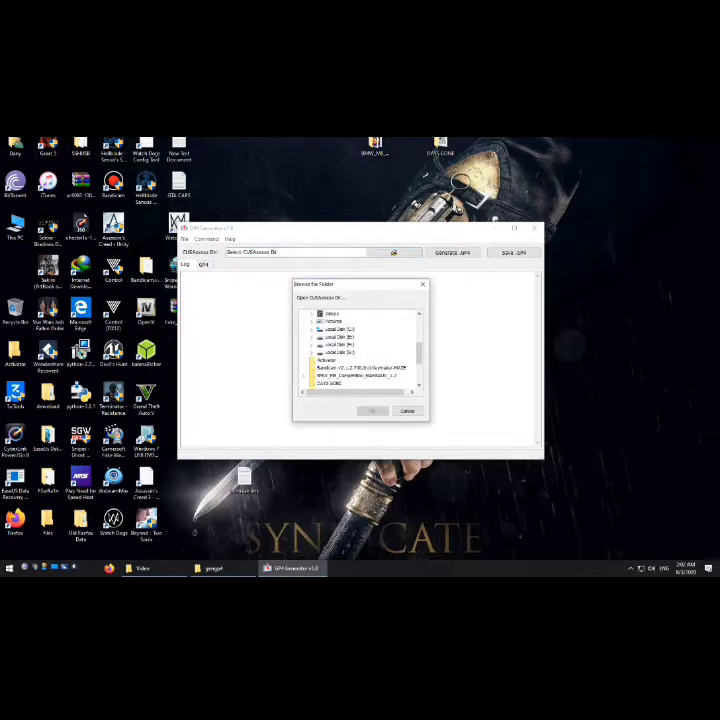
left_click(340, 352)
left_click(350, 360)
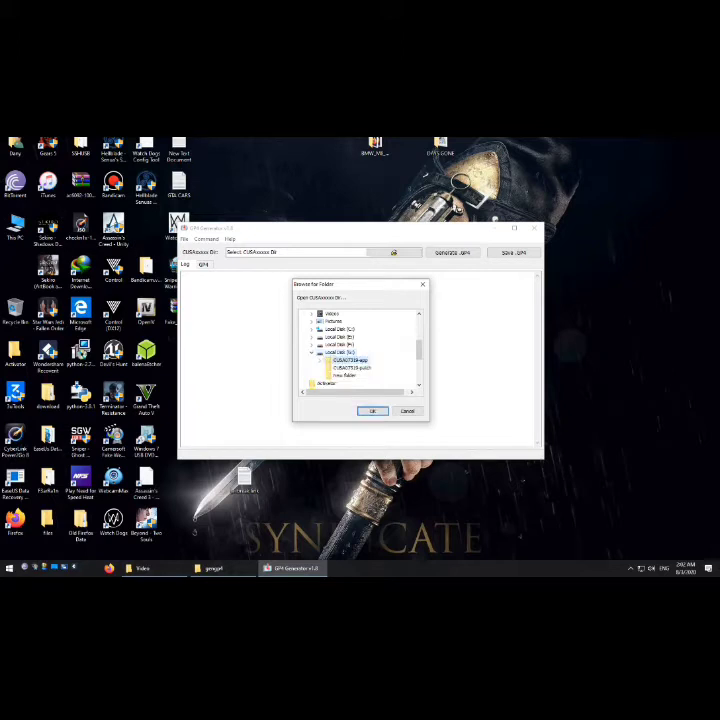
left_click(372, 411)
left_click(452, 252)
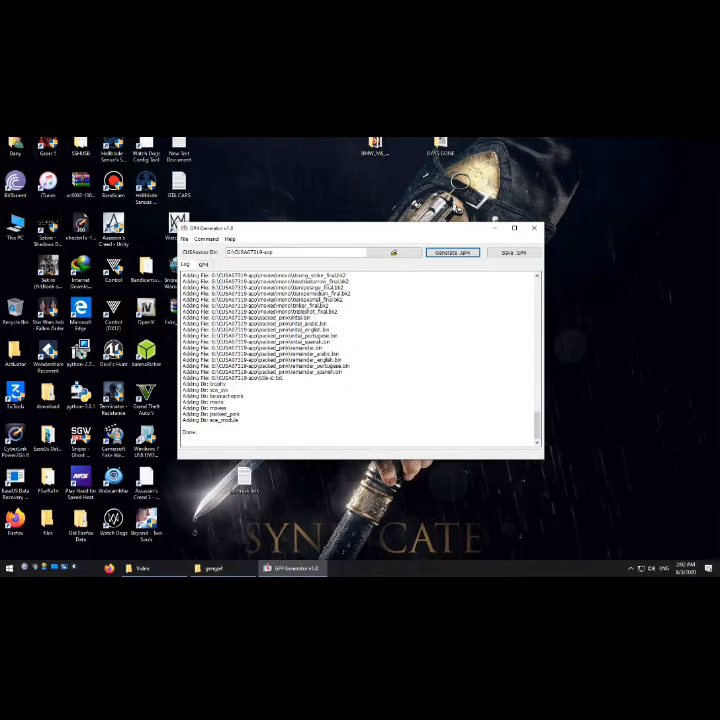
- Save the generated project as the GP4 file CUSA07319-app on Local Disk (G:) and close the generator
left_click(514, 252)
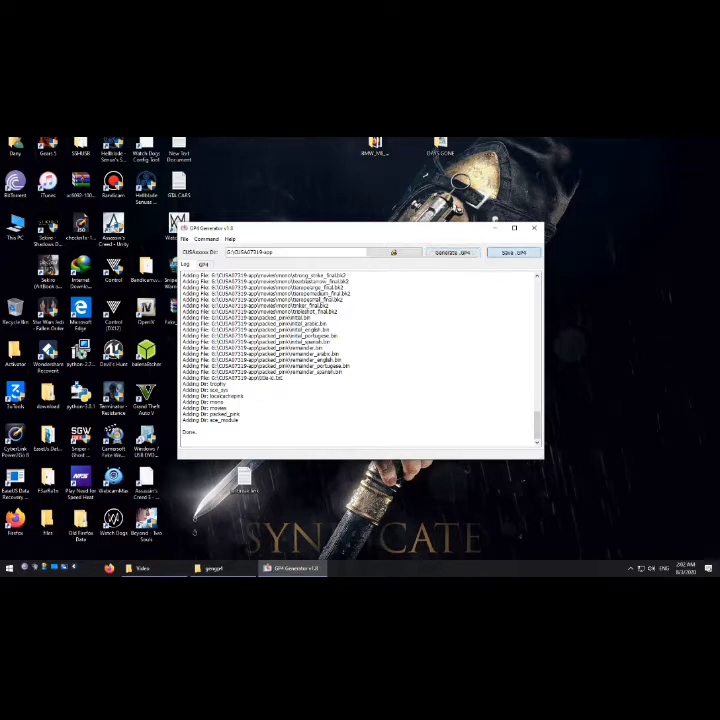
key("Return")
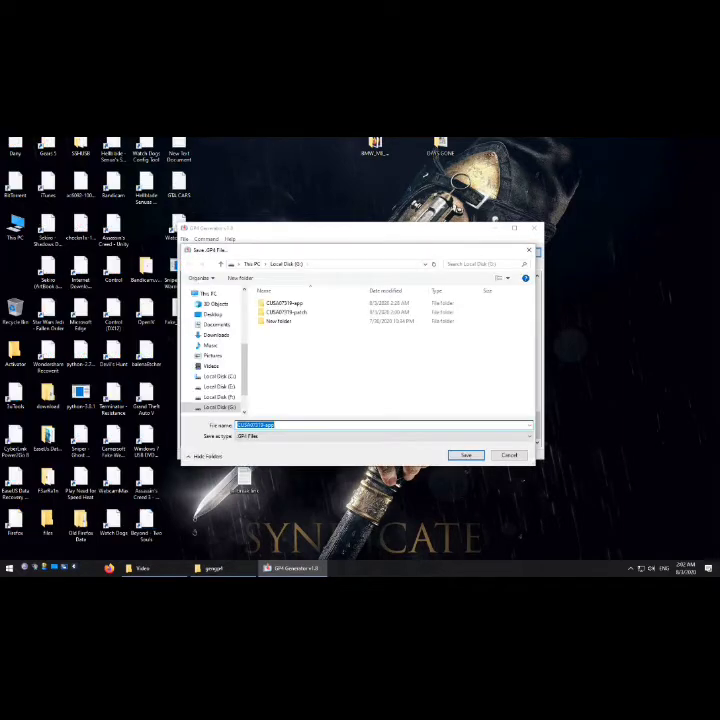
key("Return")
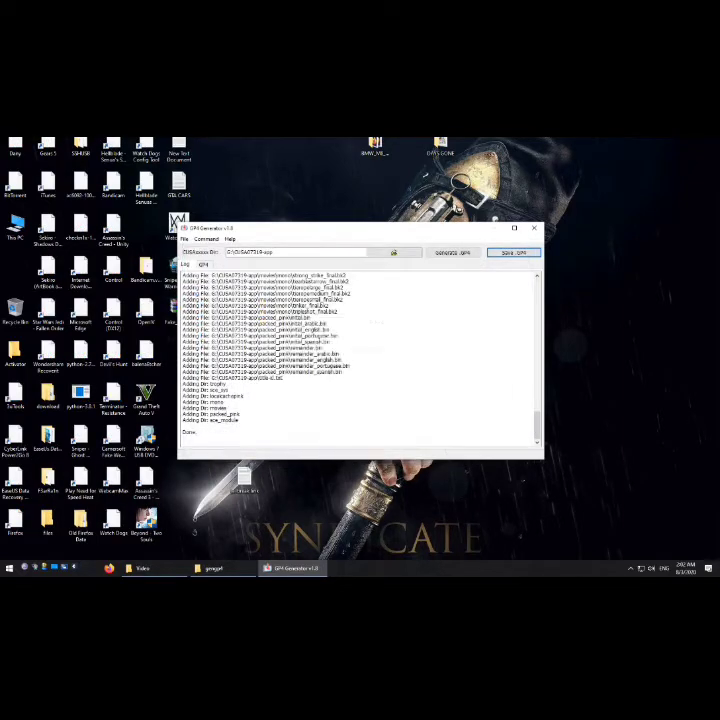
key("Return")
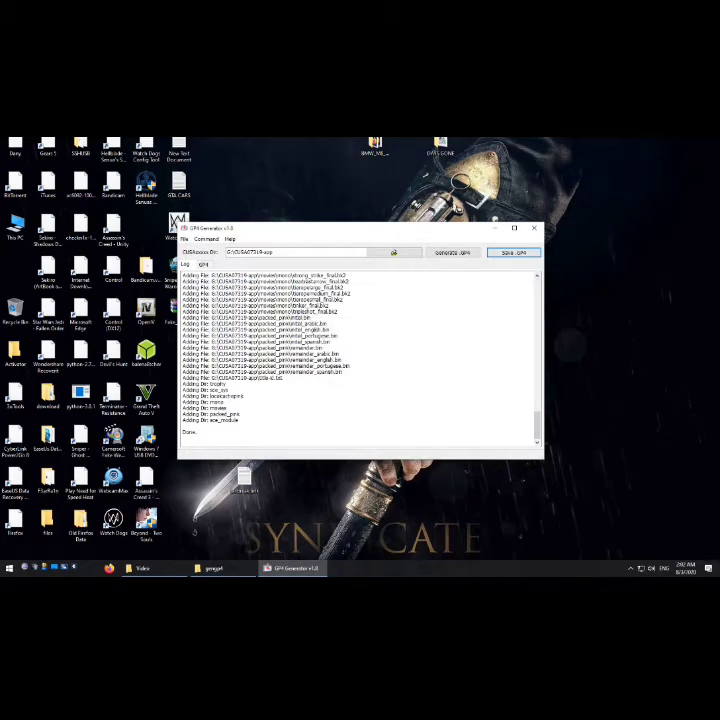
key("alt+F4")
- Check the contents of Local Disk (G:) and its CUSA07319-patch folder for the saved GP4 file
left_click(222, 568)
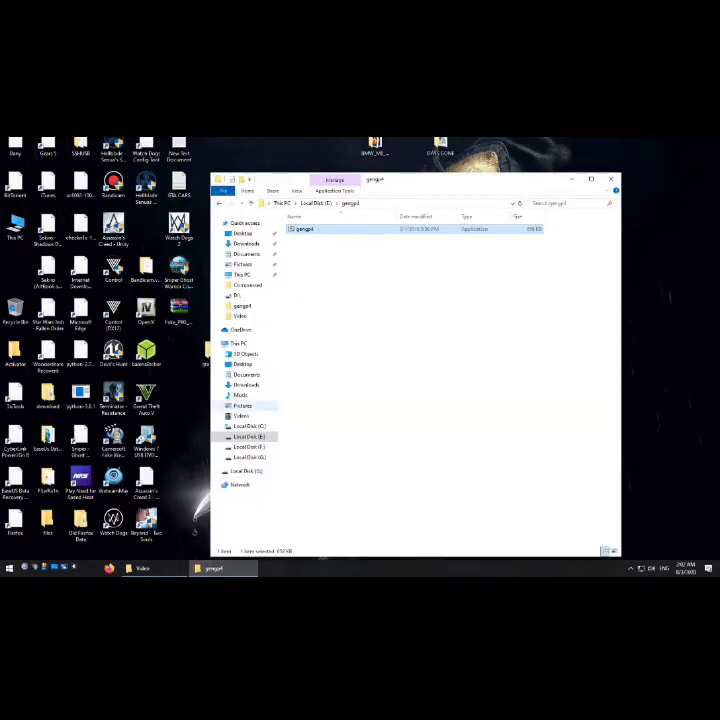
left_click(222, 568)
left_click(213, 568)
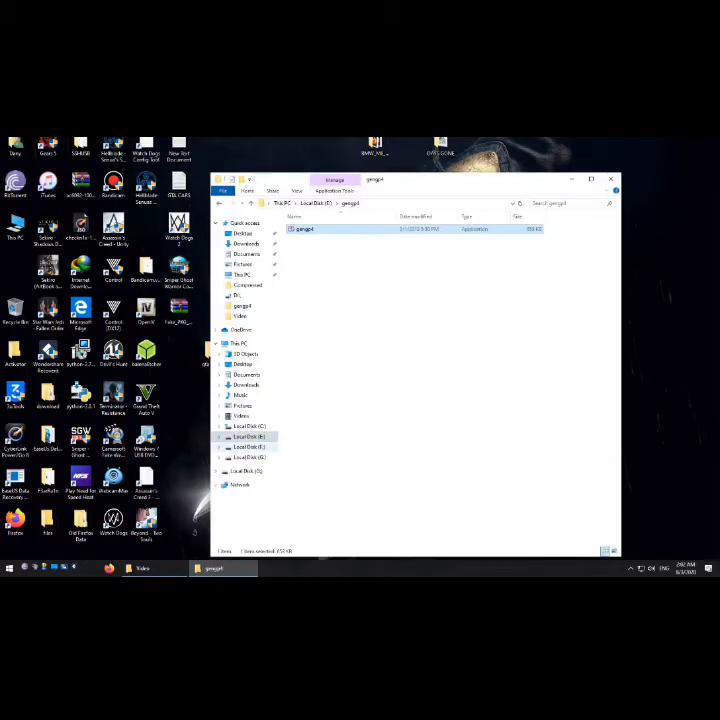
left_click(249, 457)
double_click(318, 238)
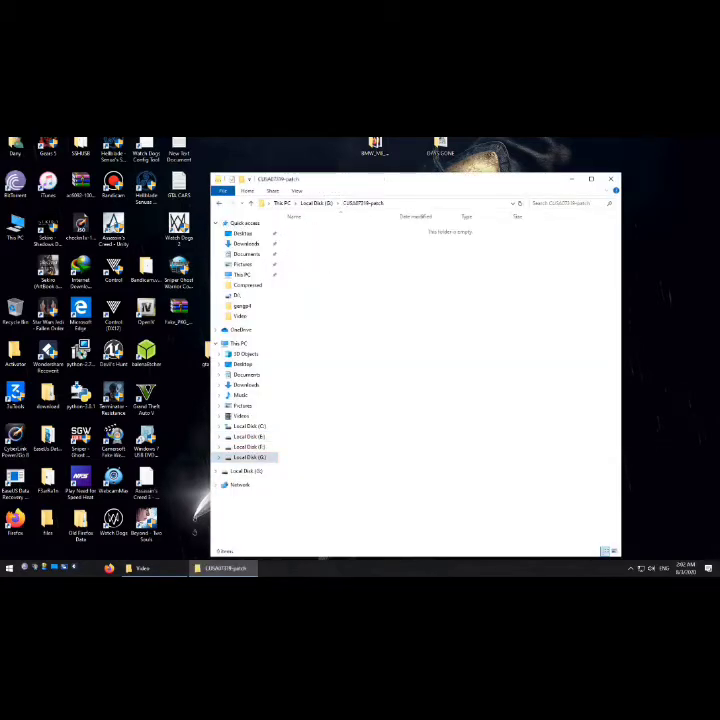
key("BackSpace")
left_click(420, 370)
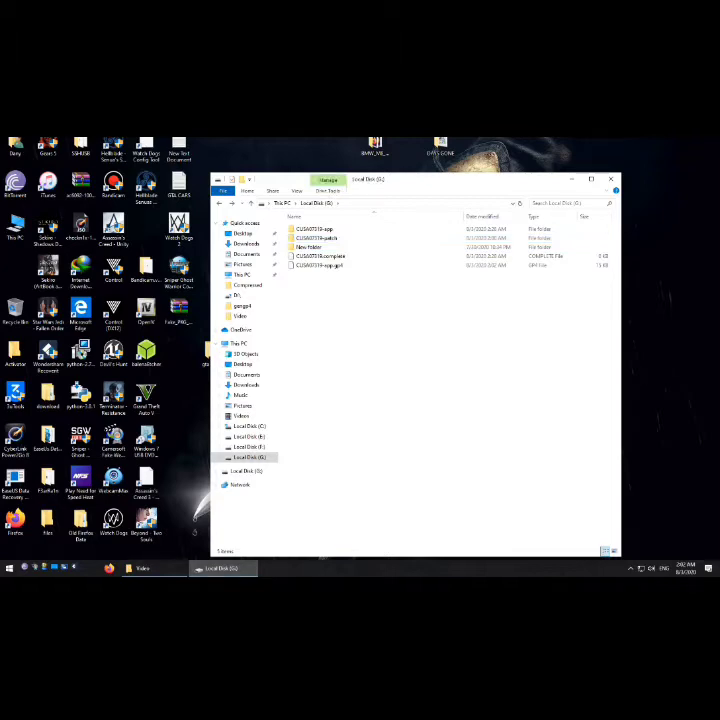
left_click(222, 568)
- Launch orbis-pub-gen from the inner Fake_PKG_Generator folder on Local Disk (E:) and move its window clear of the screen edge
left_click(154, 568)
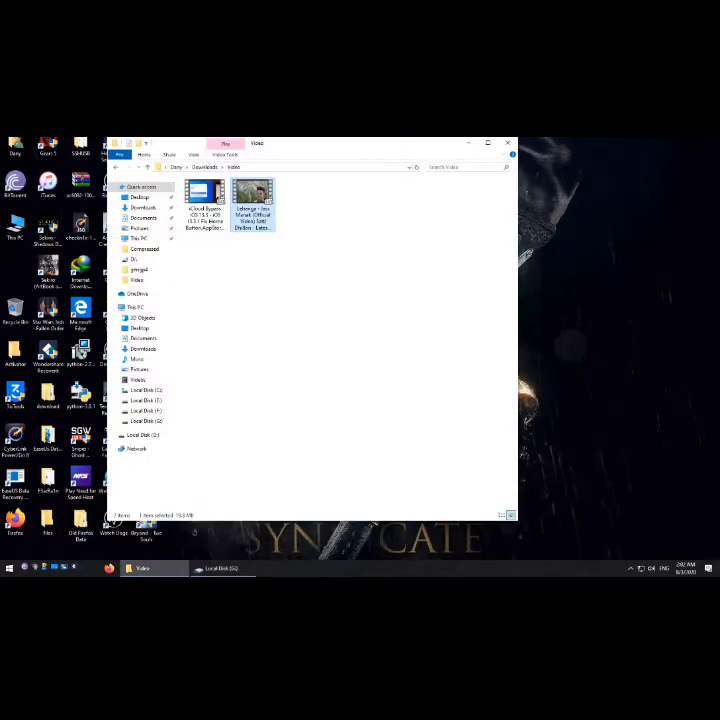
left_click(146, 400)
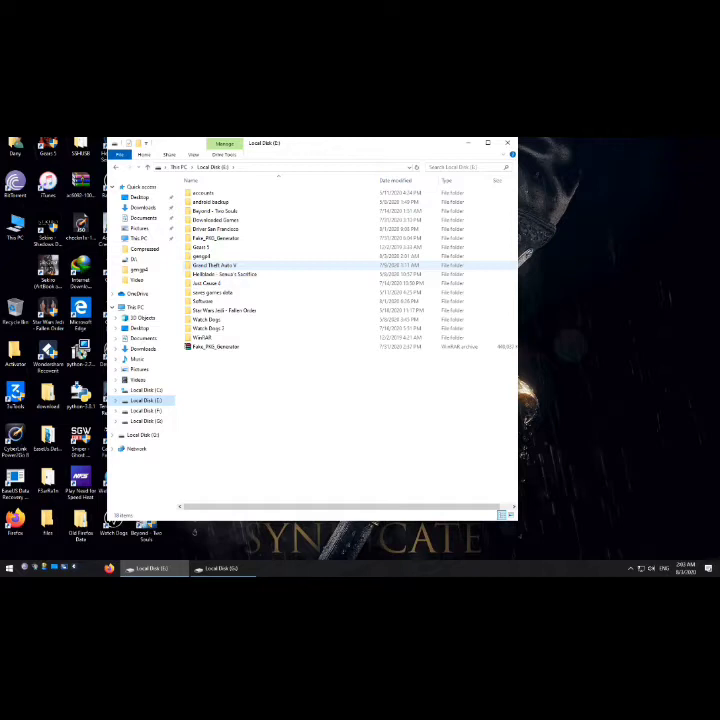
double_click(215, 238)
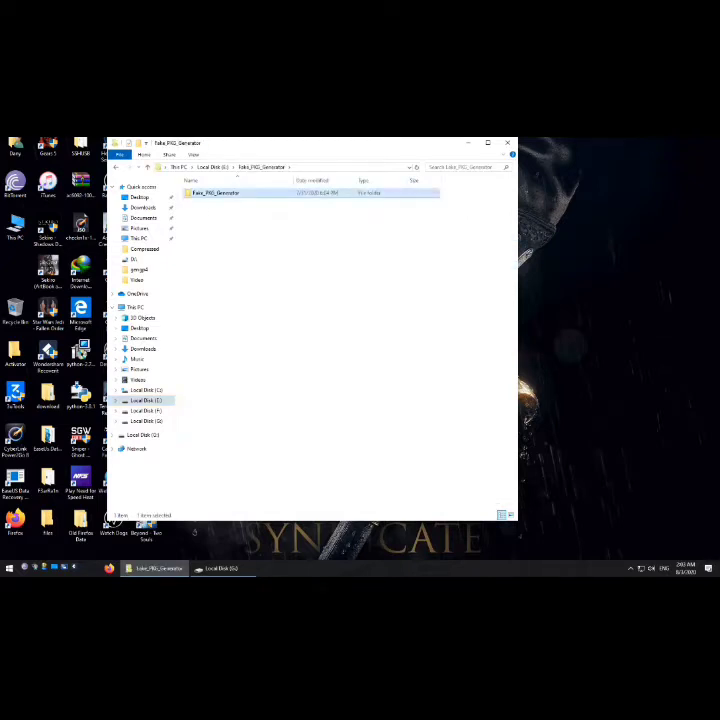
double_click(215, 193)
left_click(210, 220)
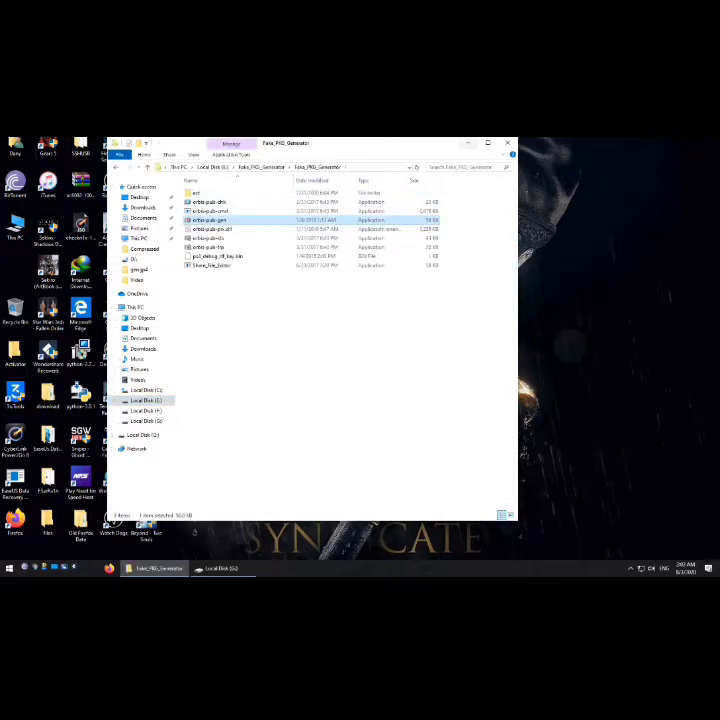
left_click(468, 143)
right_click(441, 284)
left_click(464, 322)
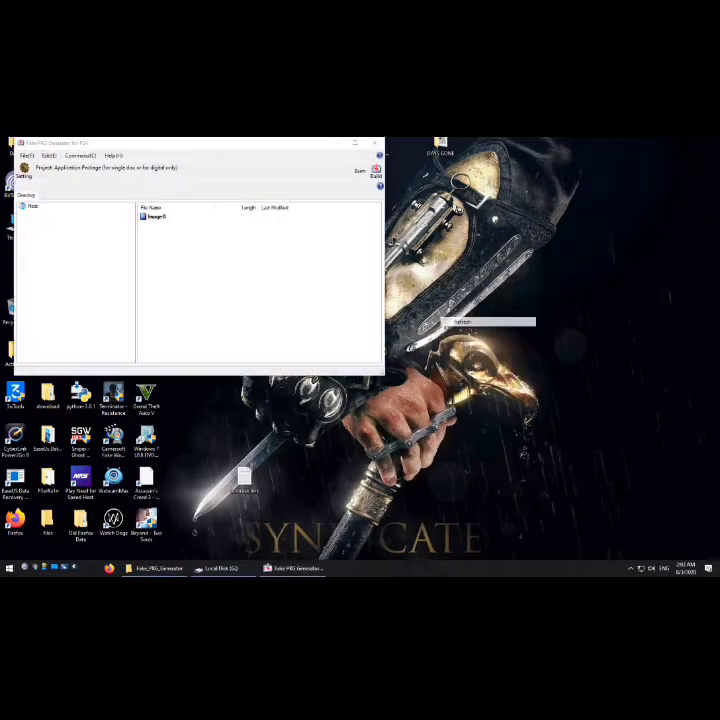
left_click_drag(229, 144, 340, 228)
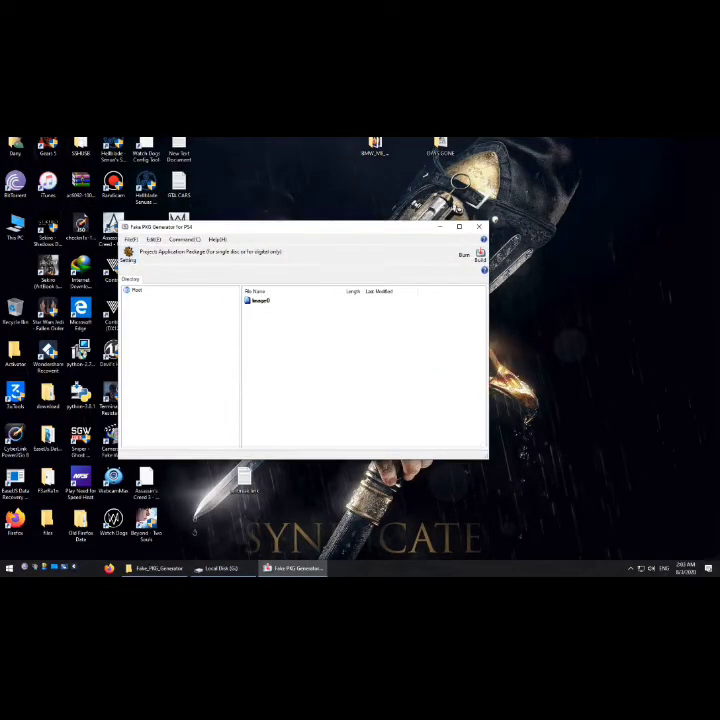
- Open the project file CUSA07319-app.gp4 from Local Disk (G:) in Fake PKG Generator
left_click(130, 240)
left_click(145, 259)
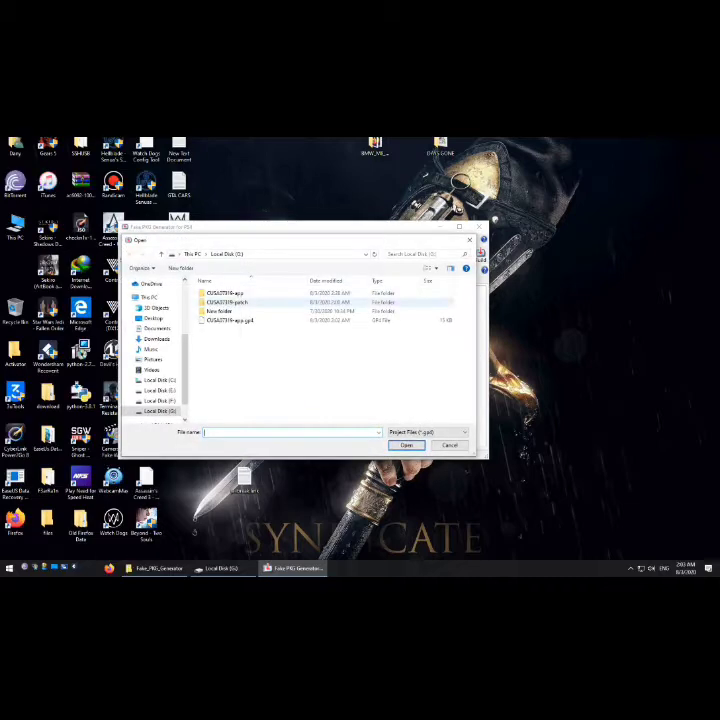
left_click(228, 293)
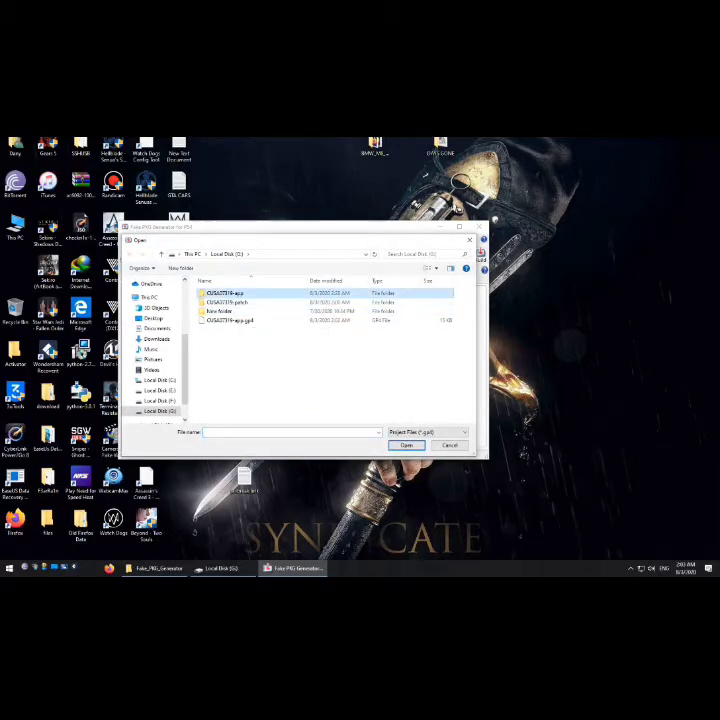
left_click(232, 320)
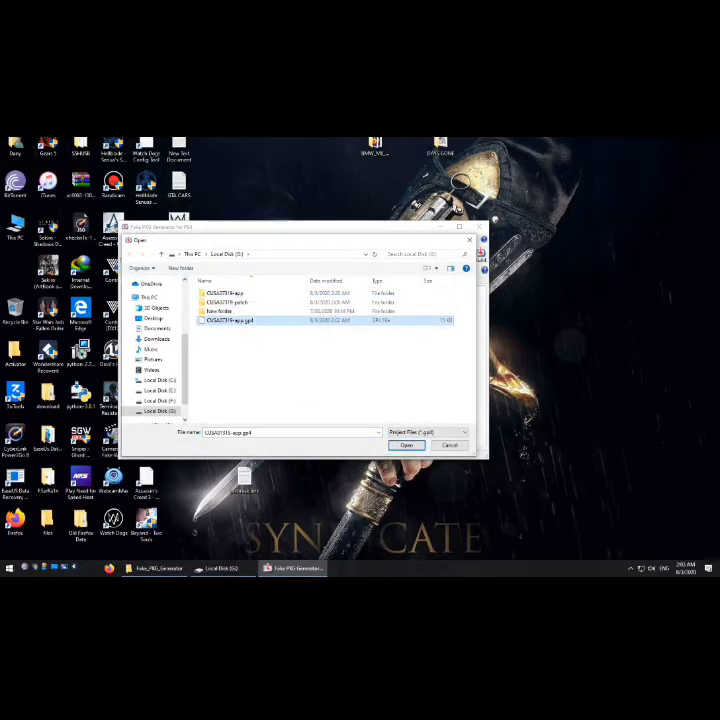
left_click(406, 445)
- Review the package passcode, storage type and application type in the project settings, and accept the settings
left_click(153, 239)
mouse_move(185, 239)
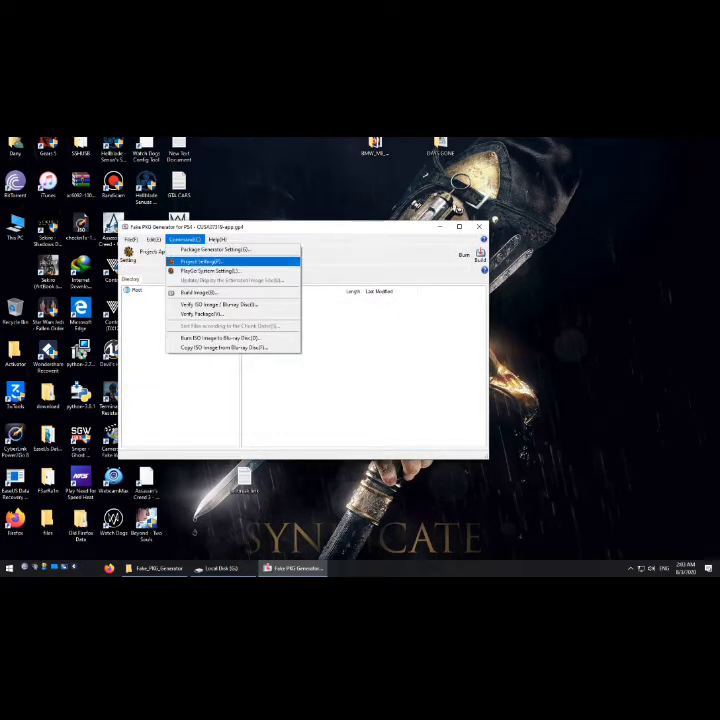
left_click(200, 261)
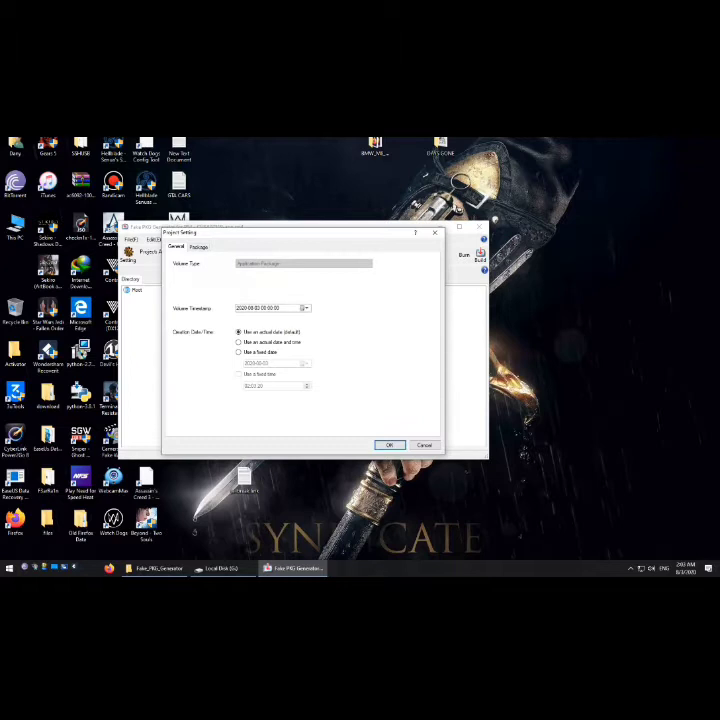
left_click(199, 247)
left_click_drag(328, 280, 241, 281)
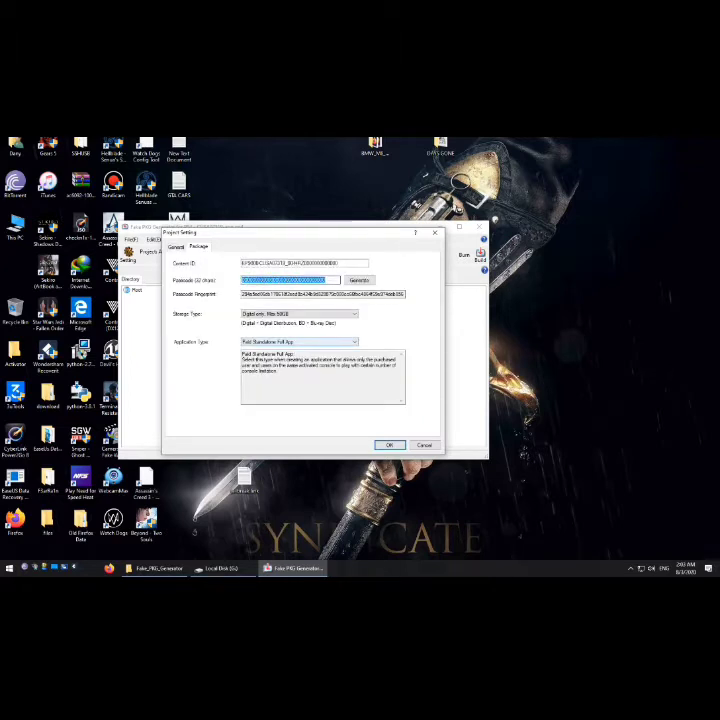
left_click(176, 247)
left_click(390, 445)
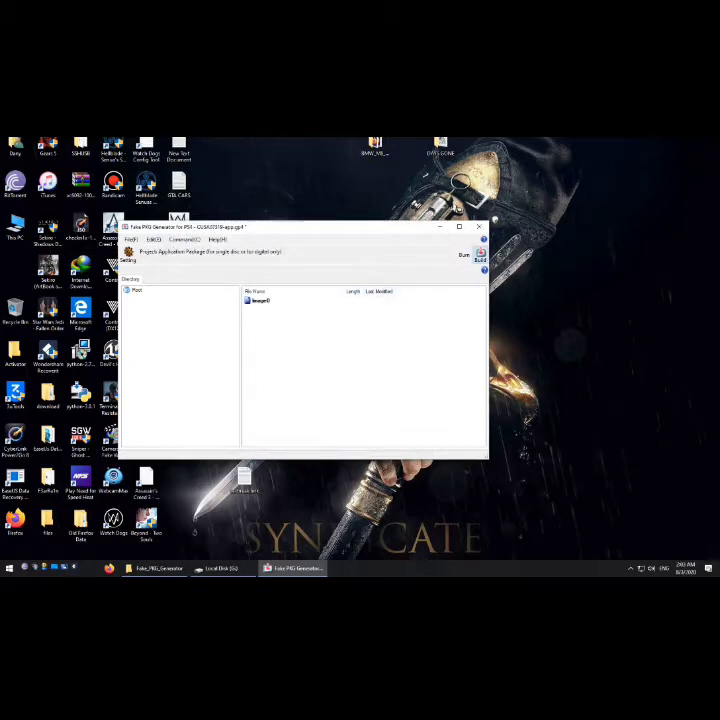
- Build the package file to Local Disk (G:) under the suggested name, enlarging the progress window to read its log
left_click(480, 253)
left_click(414, 443)
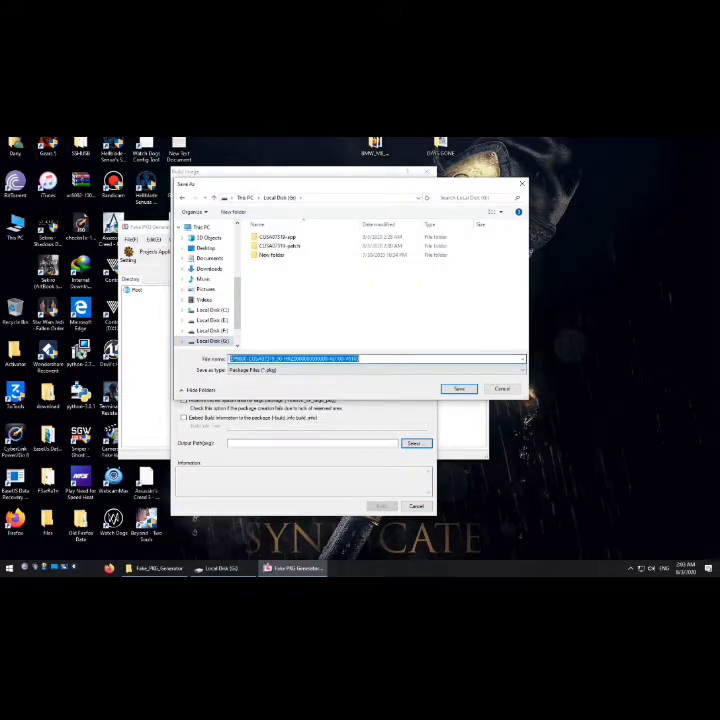
key("Return")
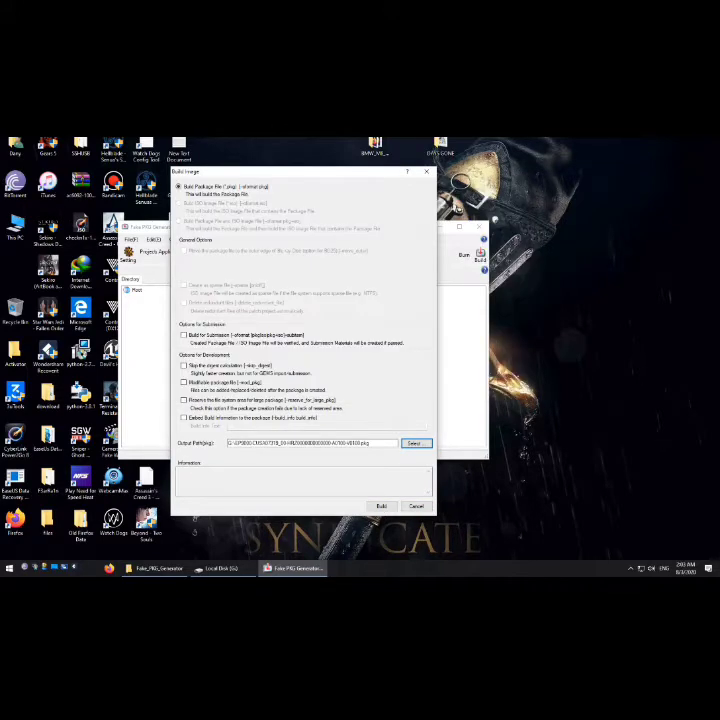
left_click(381, 506)
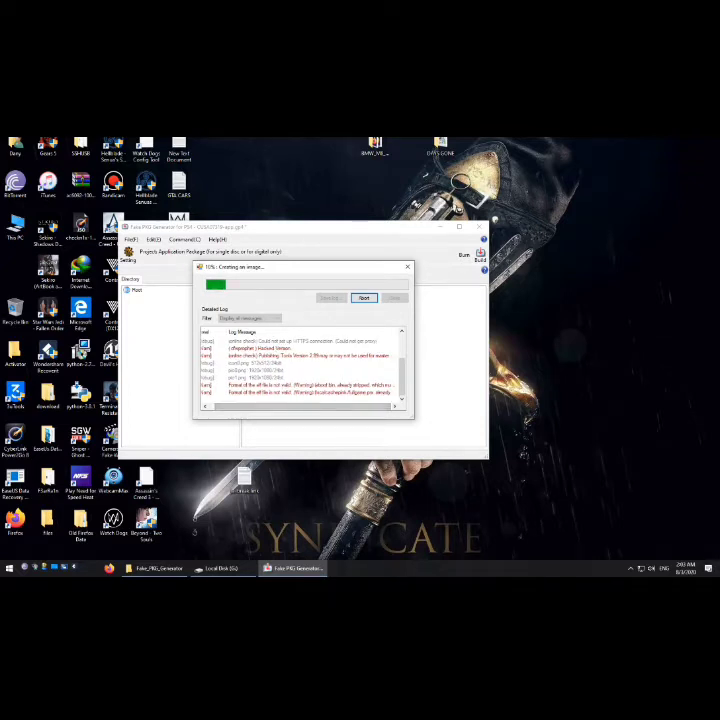
left_click_drag(413, 418, 496, 437)
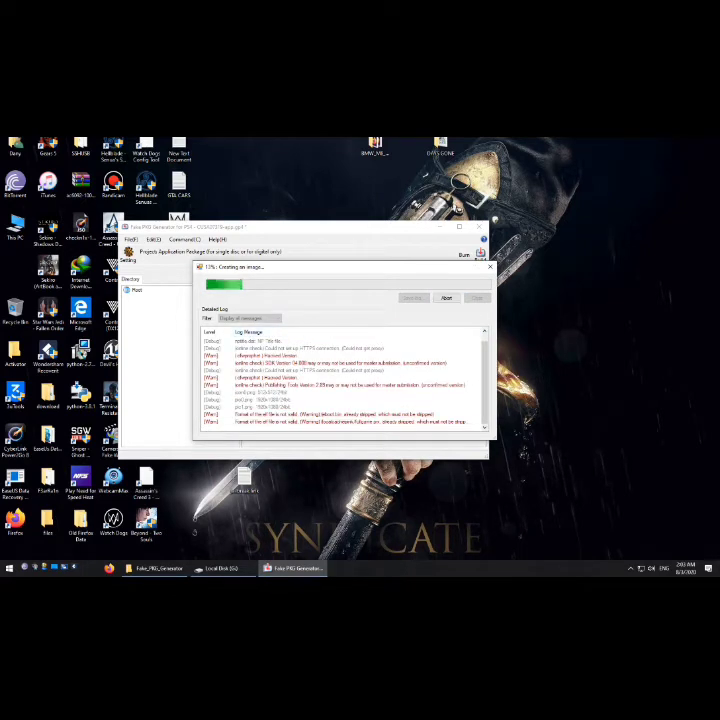
left_click(335, 414)
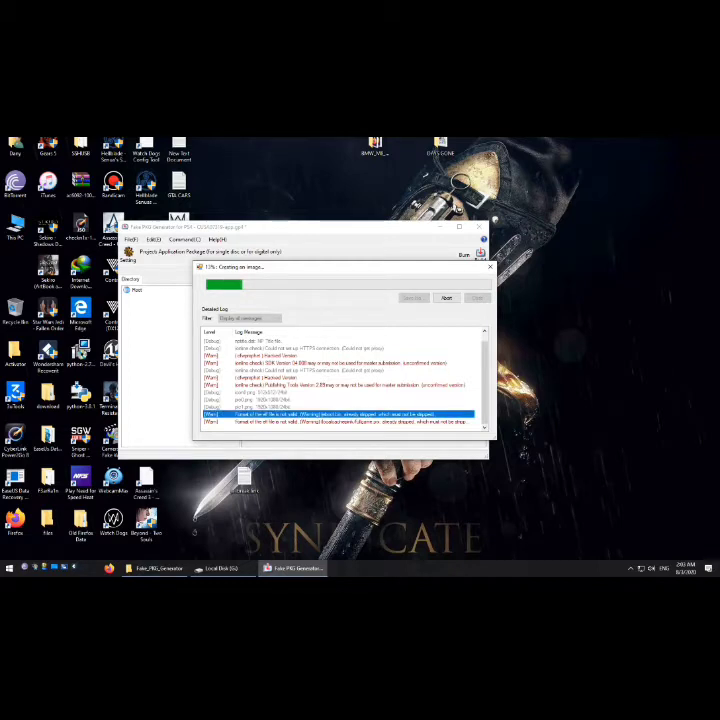
- Examine the SDK version, publishing tools and image creation warnings in the package build log
left_click(340, 363)
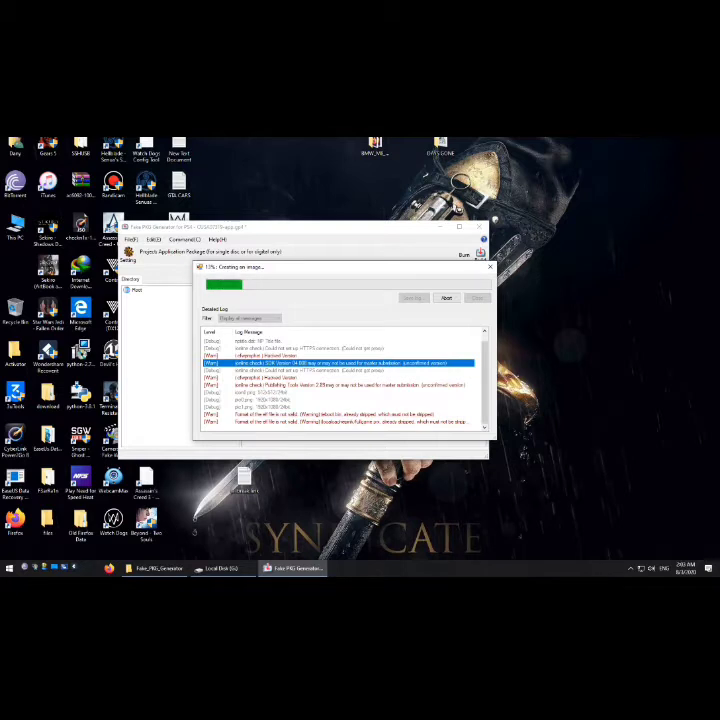
left_click(340, 385)
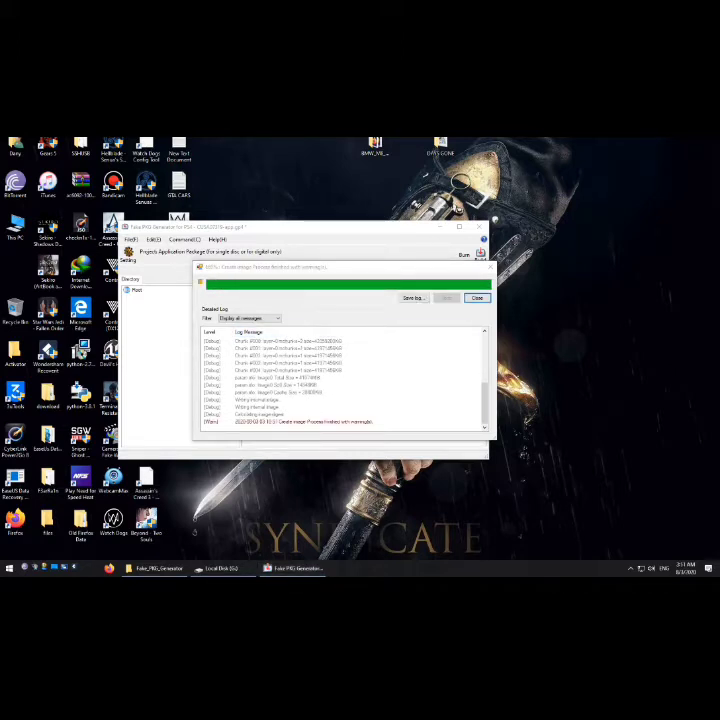
left_click(332, 421)
scroll(332, 421, "up", 3)
- Close the build log and exit Fake PKG Generator without saving changes to CUSA07319-app.gp4
left_click(477, 298)
left_click(480, 227)
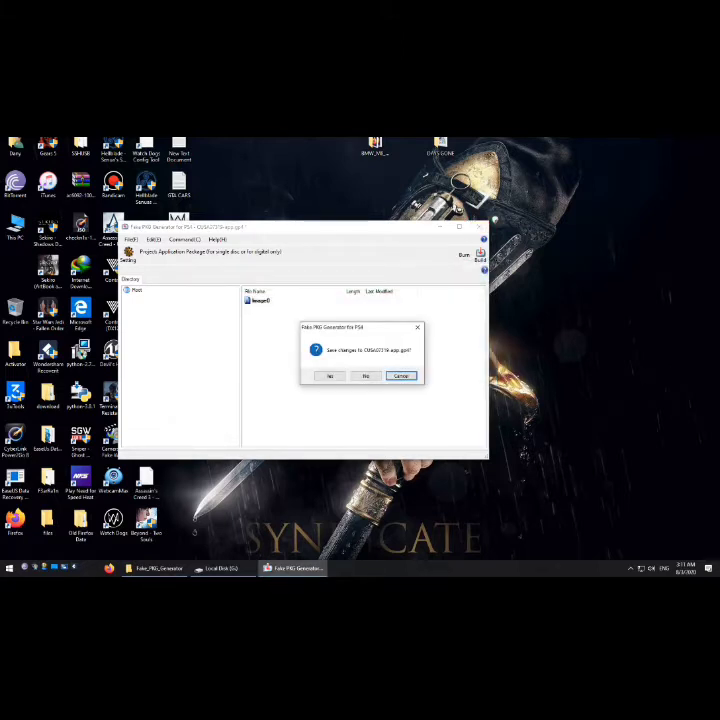
left_click(366, 376)
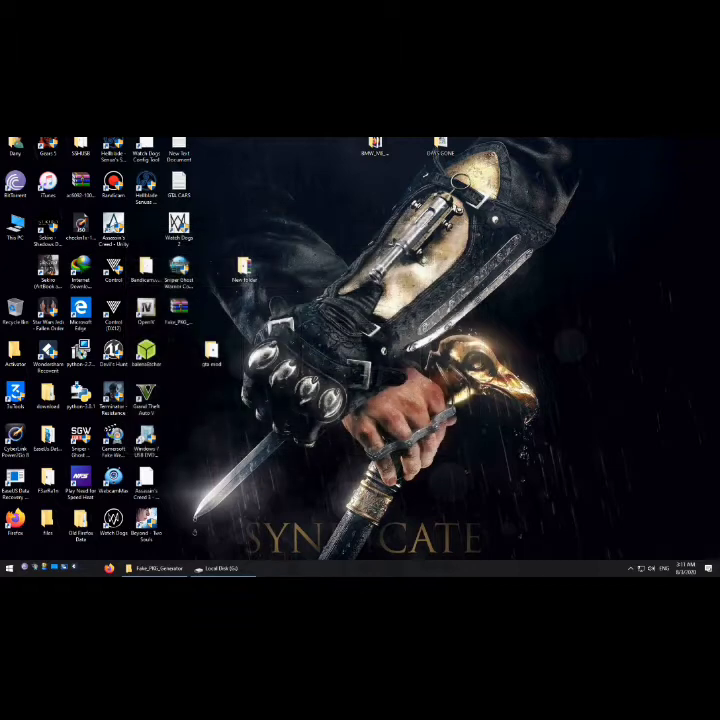
double_click(15, 225)
double_click(350, 308)
left_click(388, 239)
- Safely eject the USB mass storage device that holds Local Disk (G:)
left_click(630, 568)
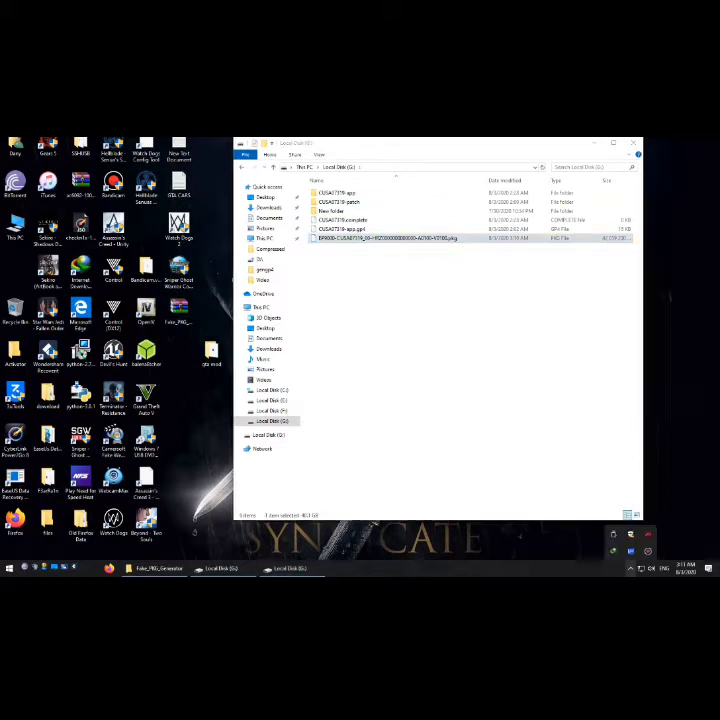
left_click(613, 534)
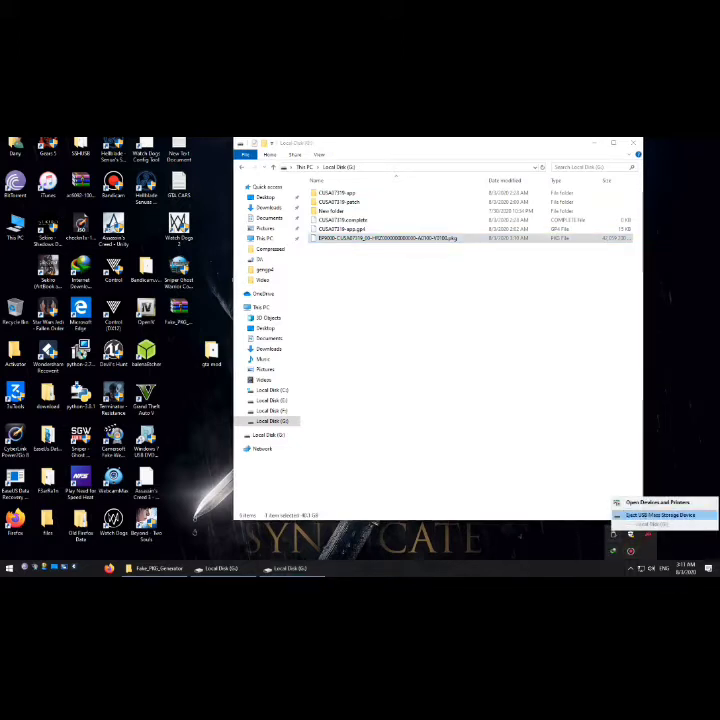
left_click(660, 515)
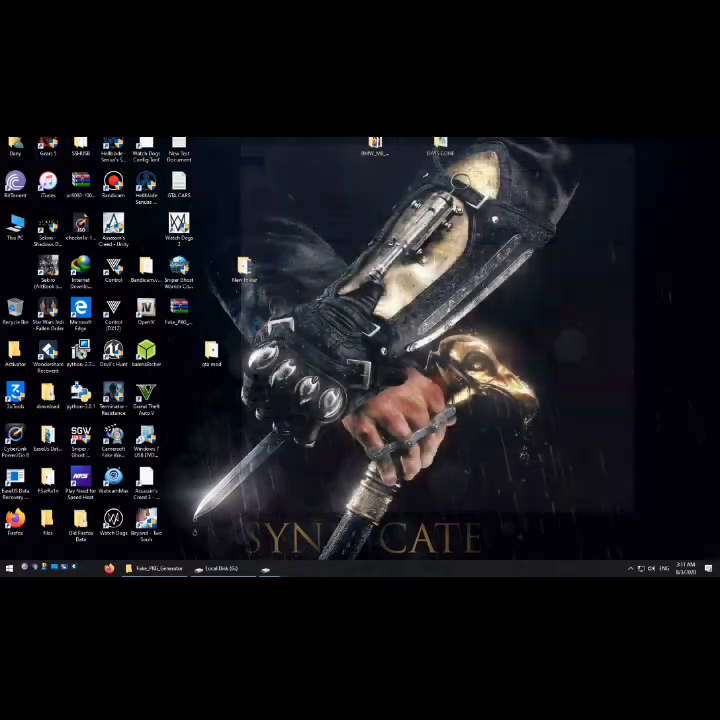
left_click(613, 534)
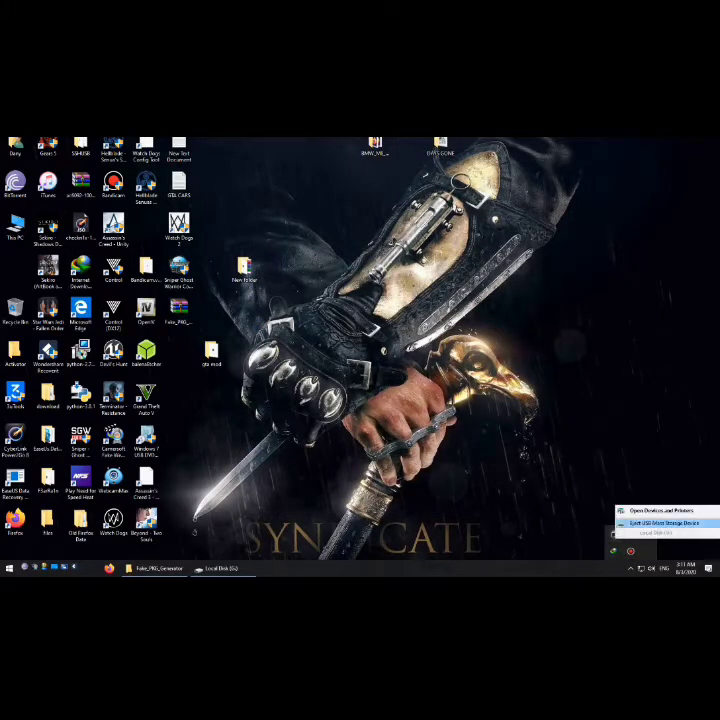
left_click(662, 522)
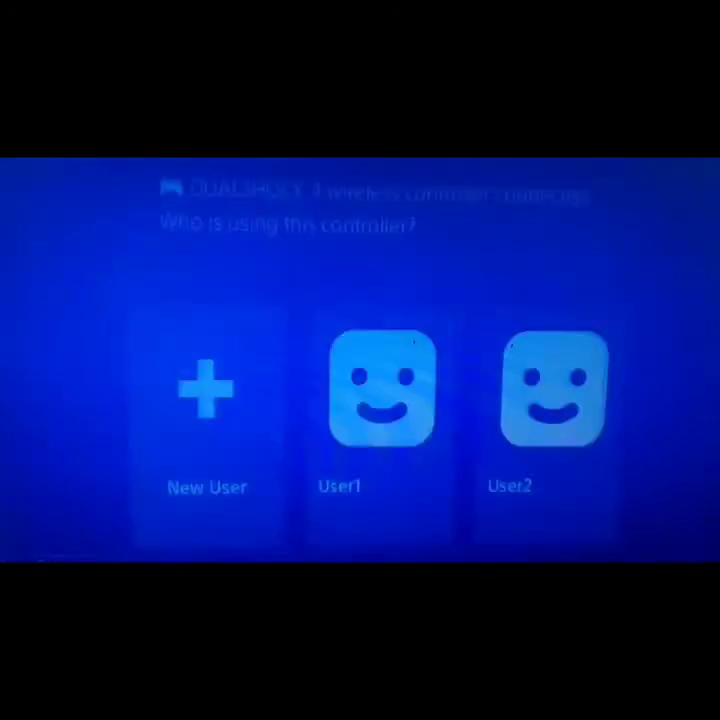
- Switch to the PS4, log in as User1 and move along the home screen to Internet Browser
key("Return")
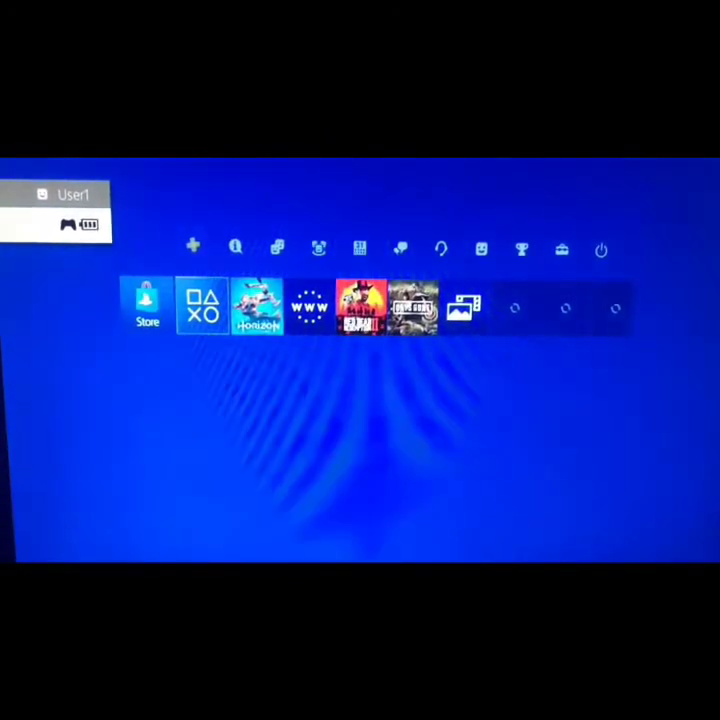
key("Right")
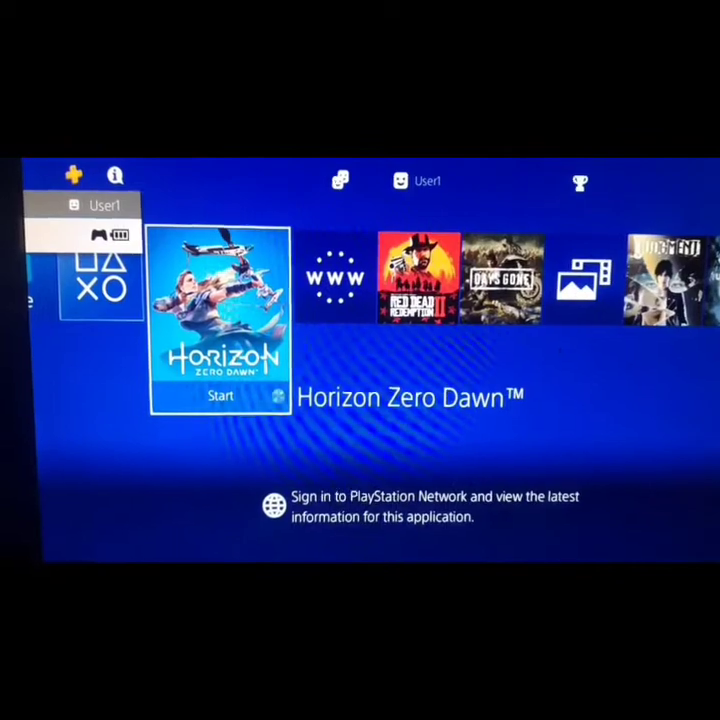
key("Right")
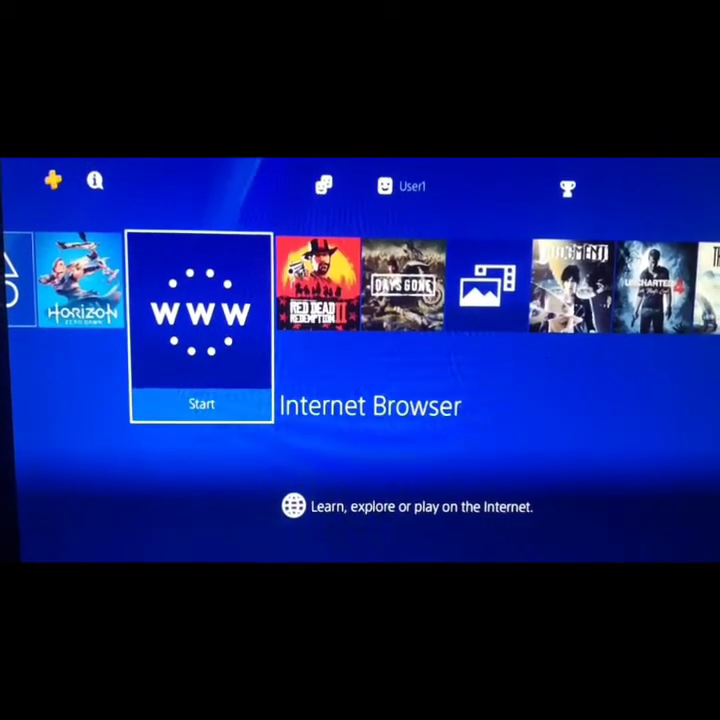
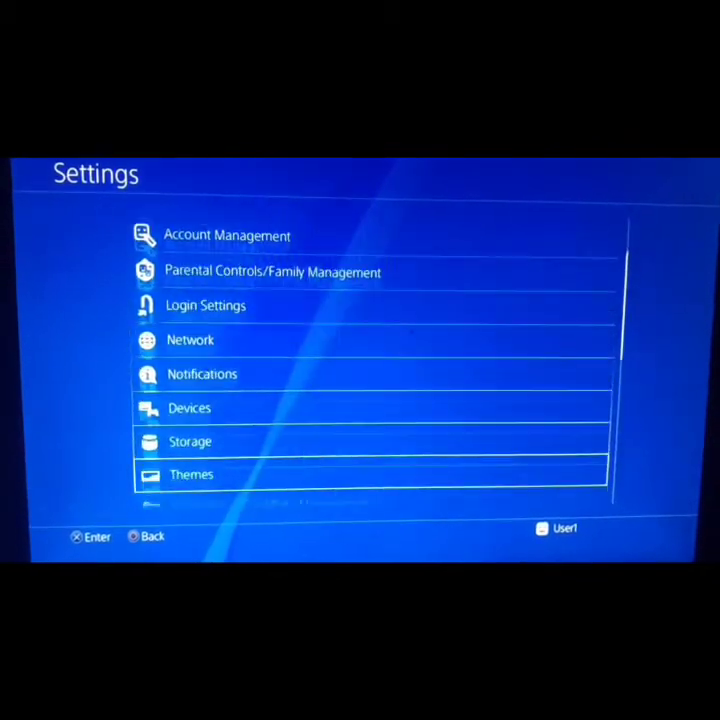
- Open Debug Settings at the end of the PS4 Settings list
key("Down")
key("Down")
key("Down")
key("Down")
key("Down")
key("Down")
key("Down")
key("Down")
key("Down")
key("Down")
key("Down")
key("Down")
key("Down")
key("Down")
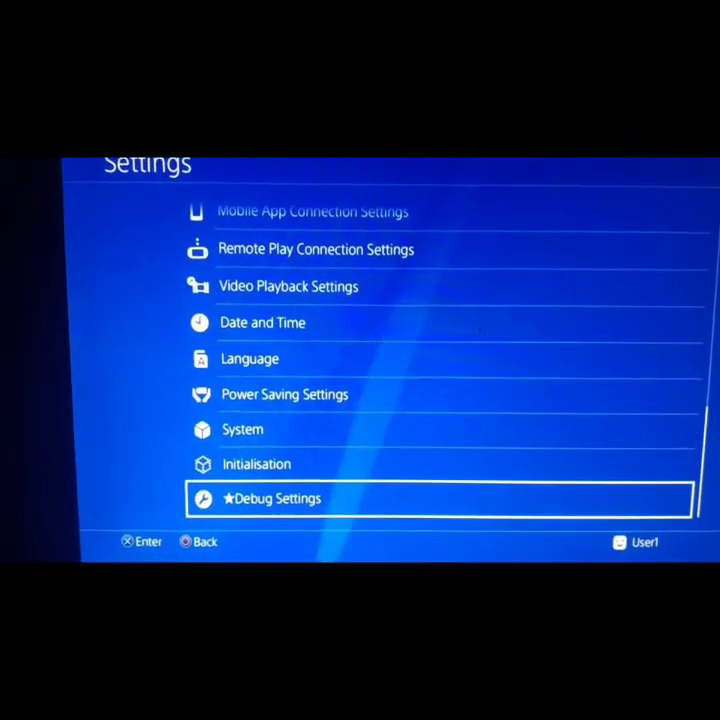
key("Return")
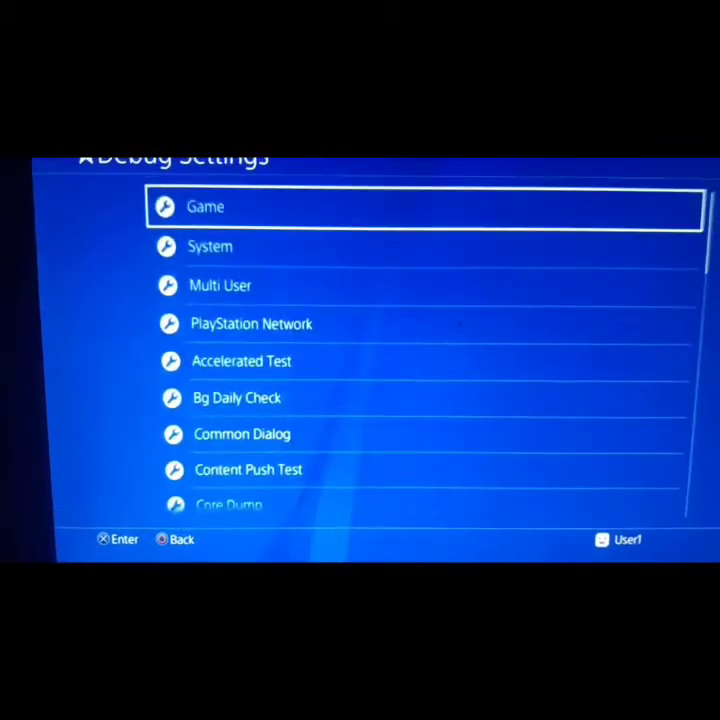
- Open the Package Installer in the Game debug settings, dismissing the error dialog on the way
key("Return")
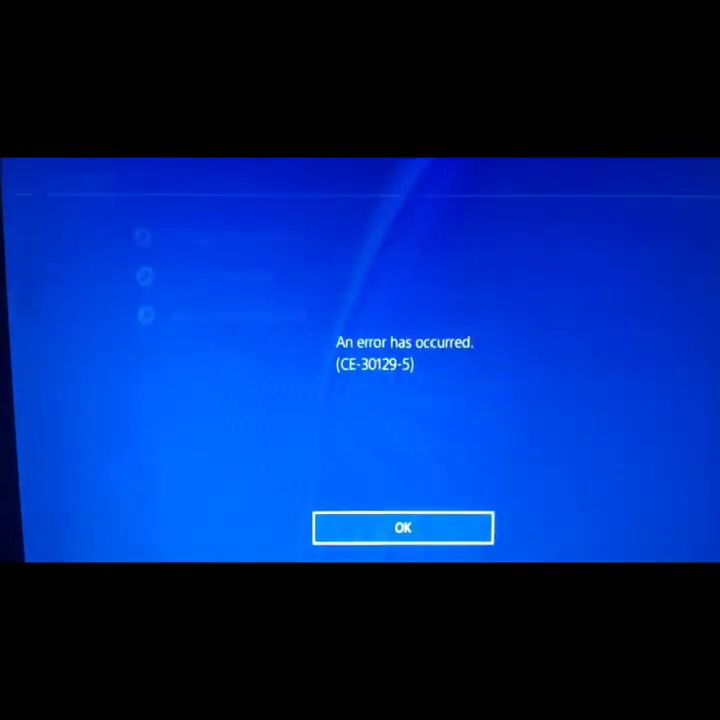
key("Return")
key("Down")
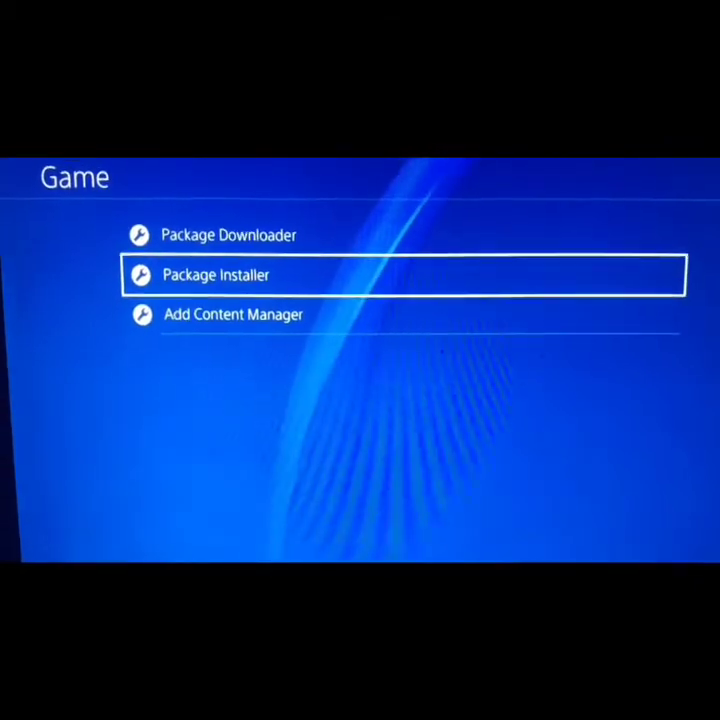
key("Return")
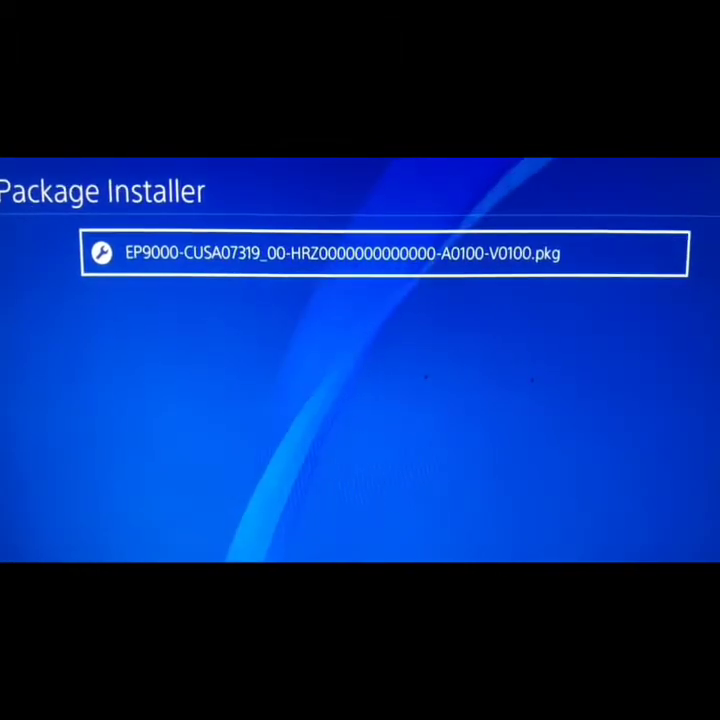